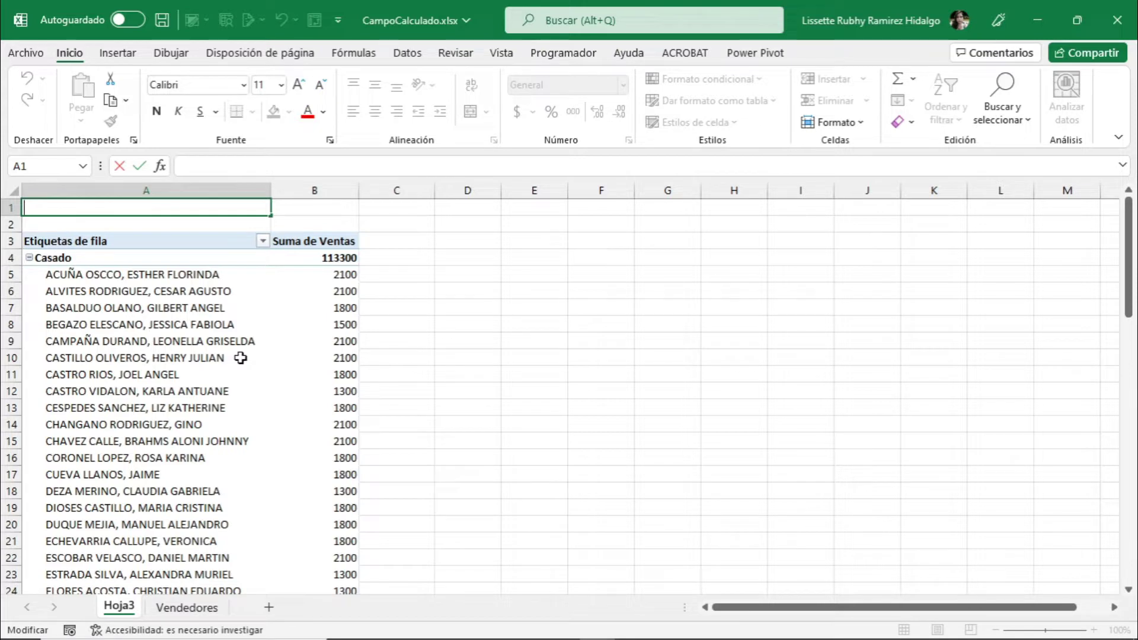
# Examine the pivot table's sellers and Suma de Ventas on Hoja3 and compare them with the source data on the Vendedores sheet.
pyautogui.click(172, 358)
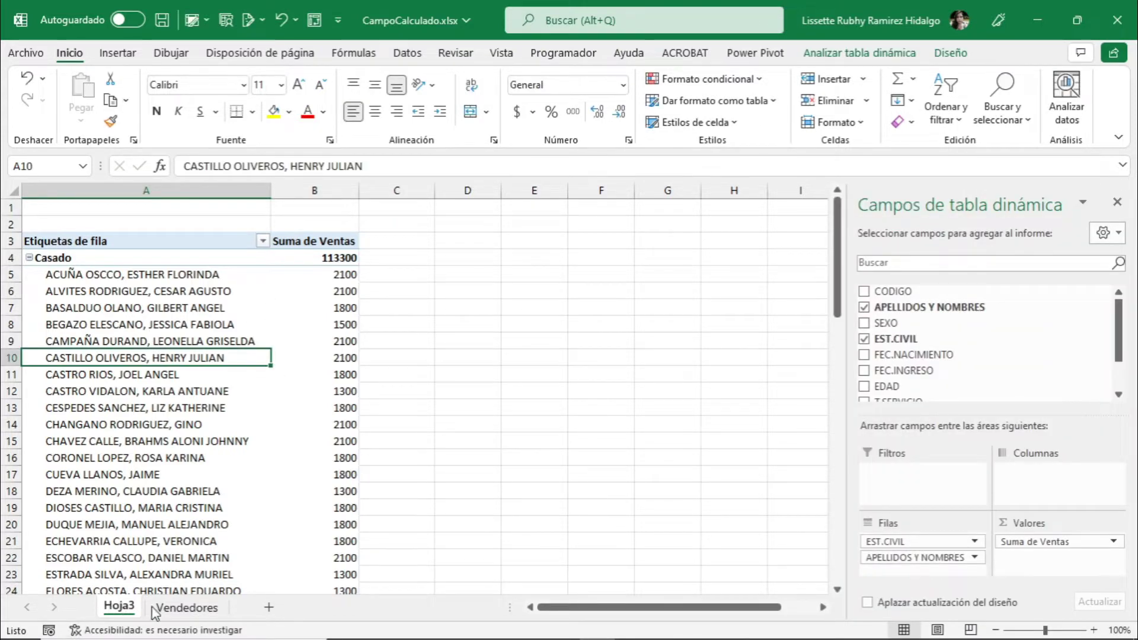
pyautogui.click(190, 608)
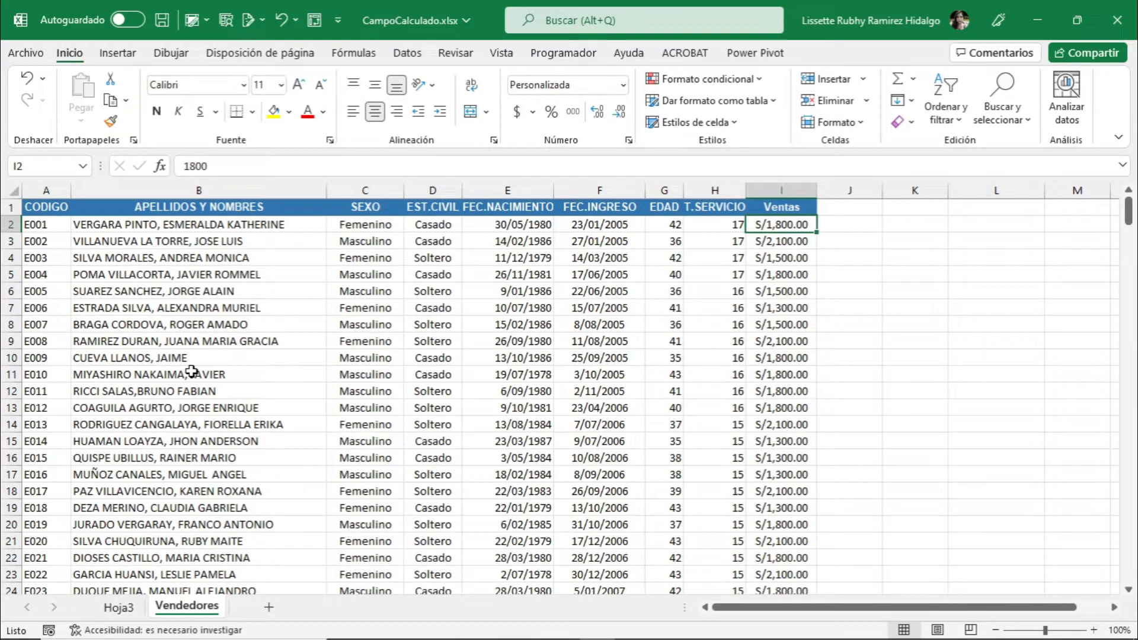
pyautogui.click(119, 606)
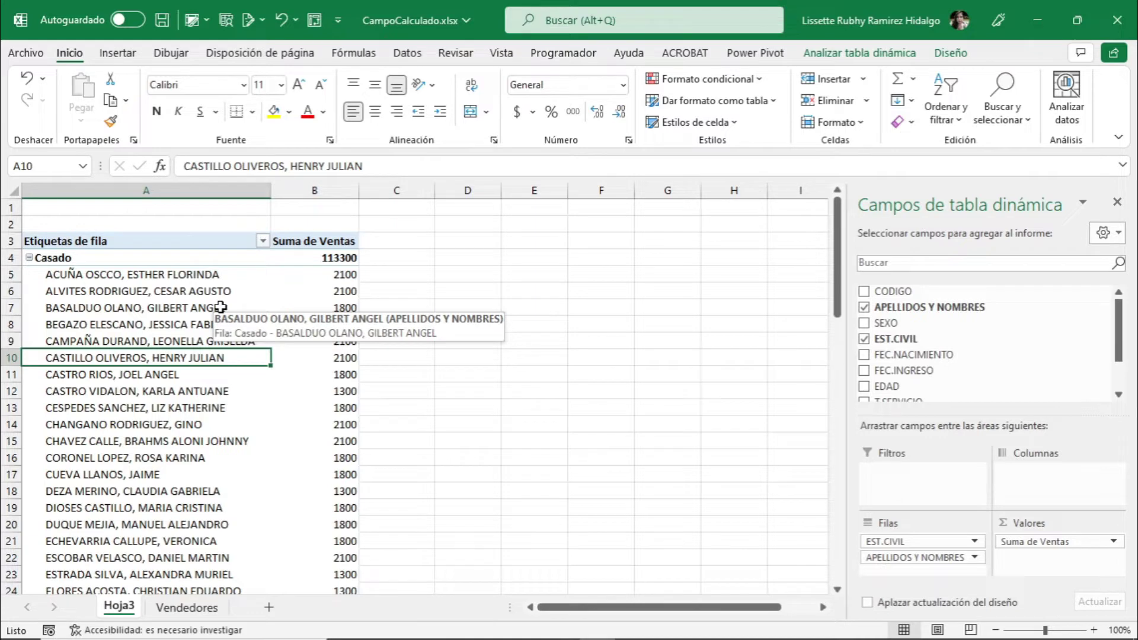
pyautogui.click(206, 308)
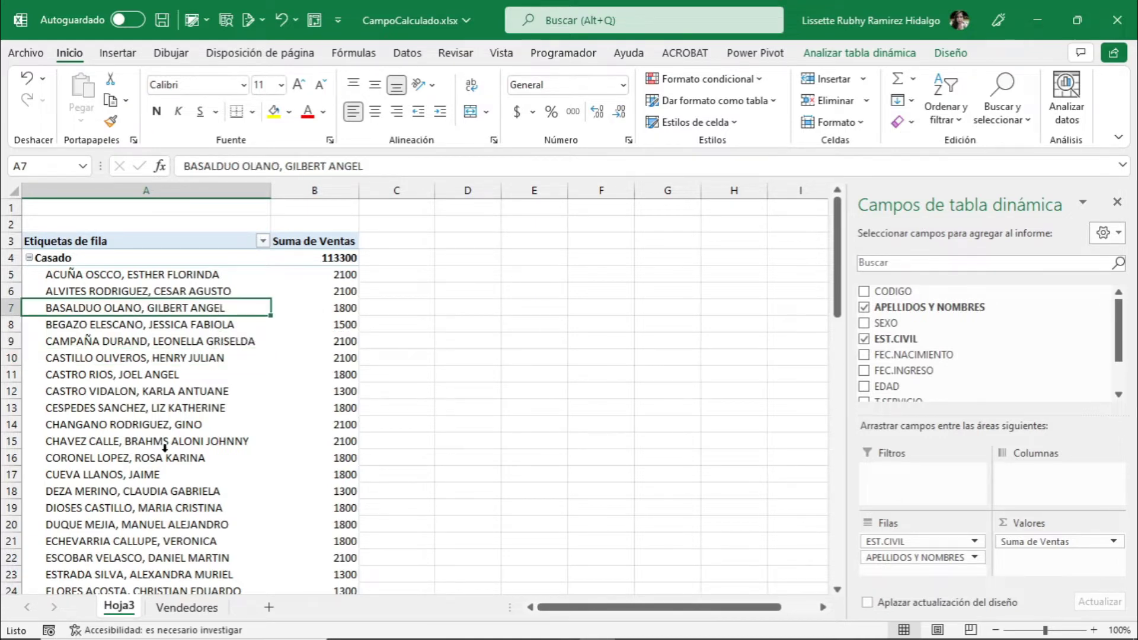
pyautogui.click(165, 450)
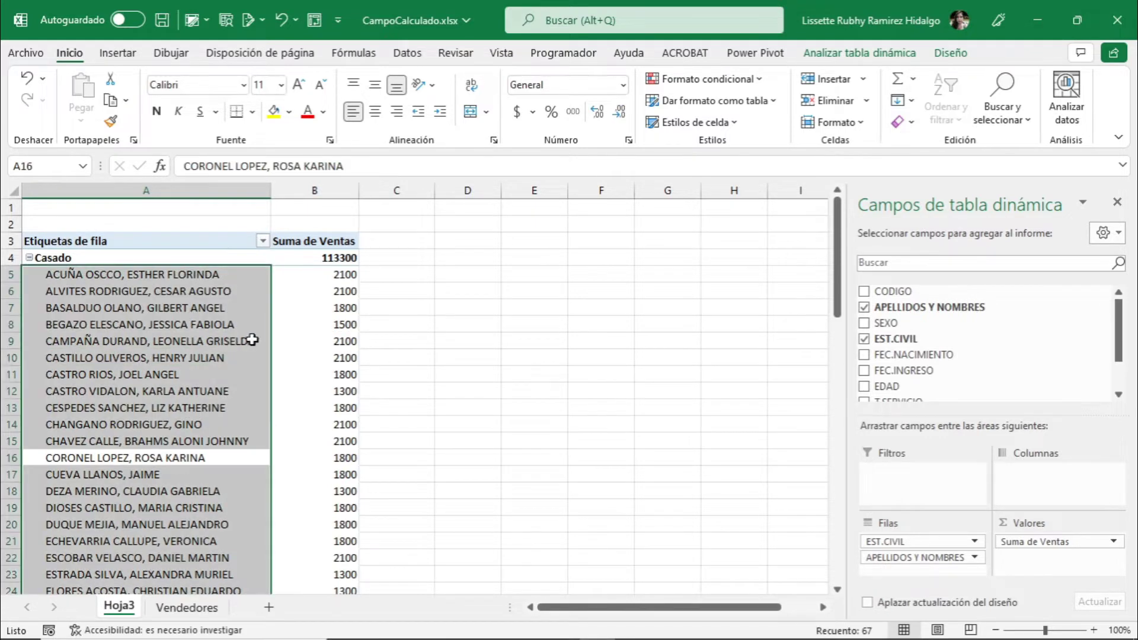
pyautogui.click(306, 336)
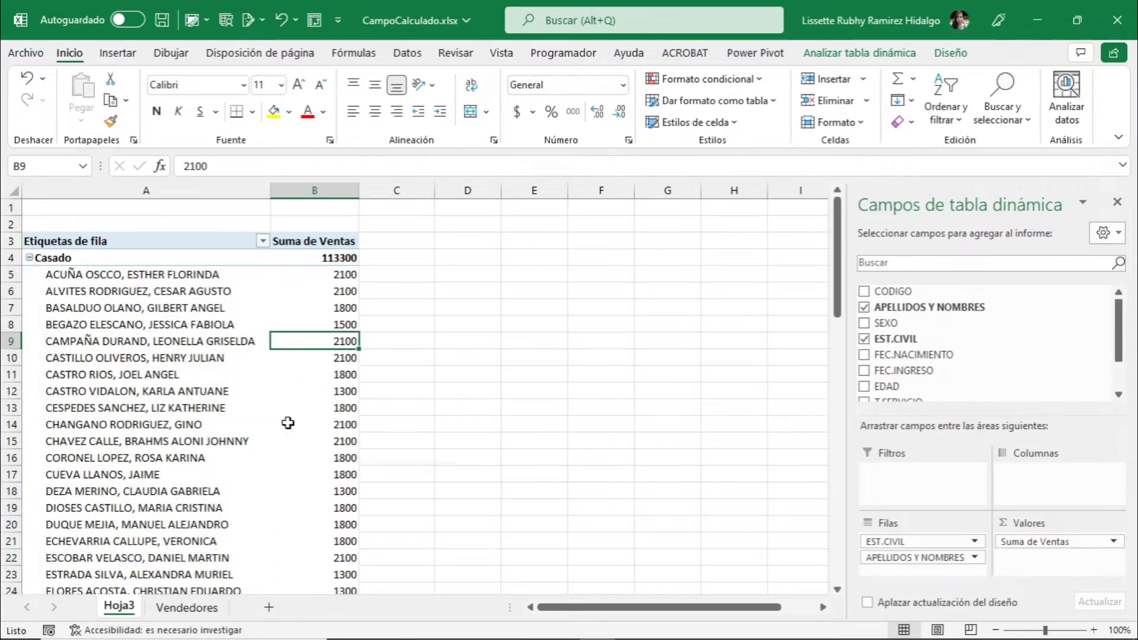
pyautogui.moveTo(285, 457)
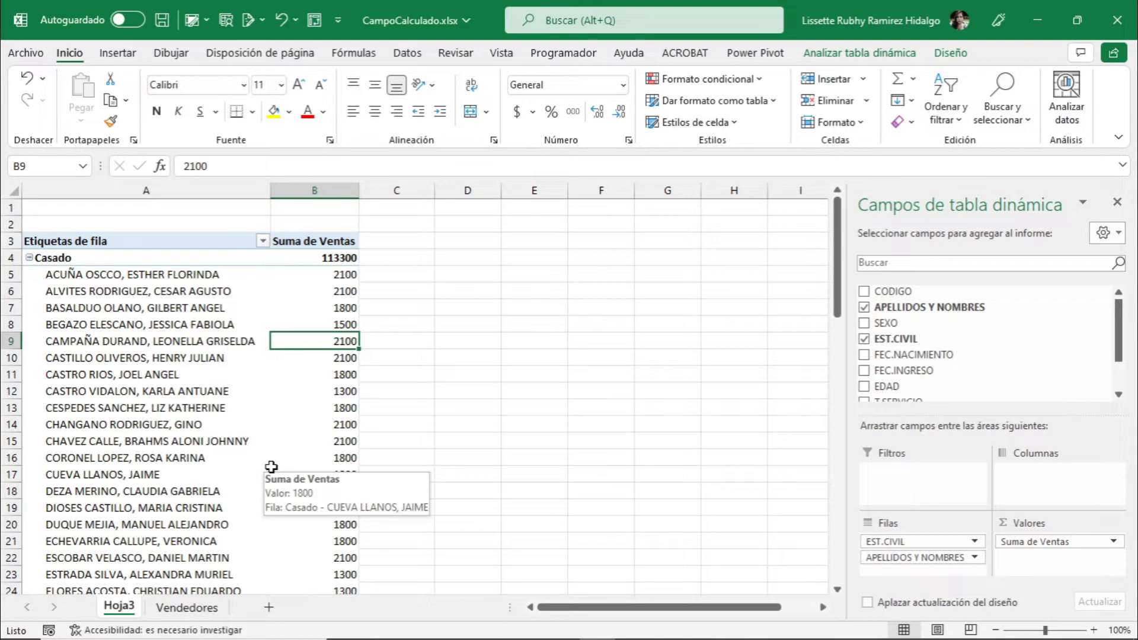
pyautogui.click(187, 611)
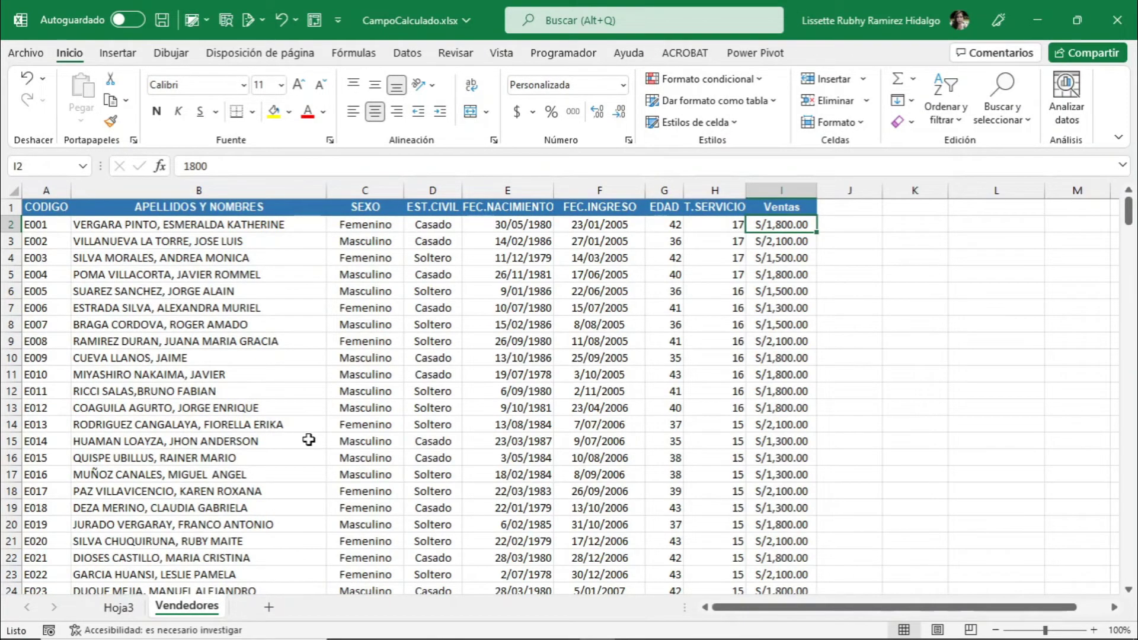
pyautogui.click(121, 607)
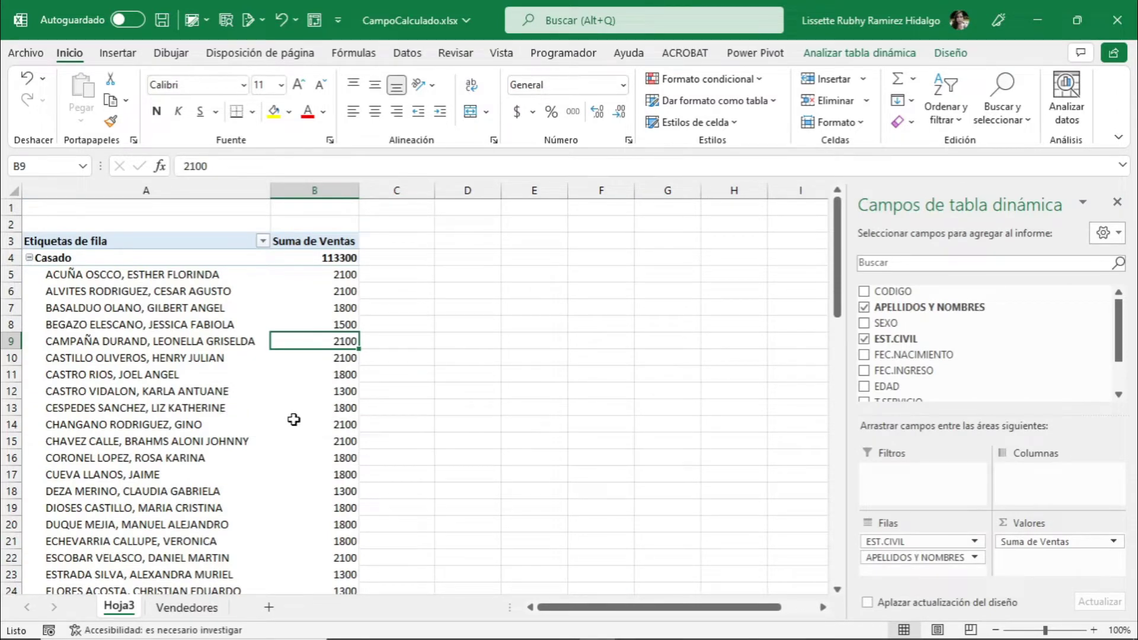
pyautogui.moveTo(296, 420)
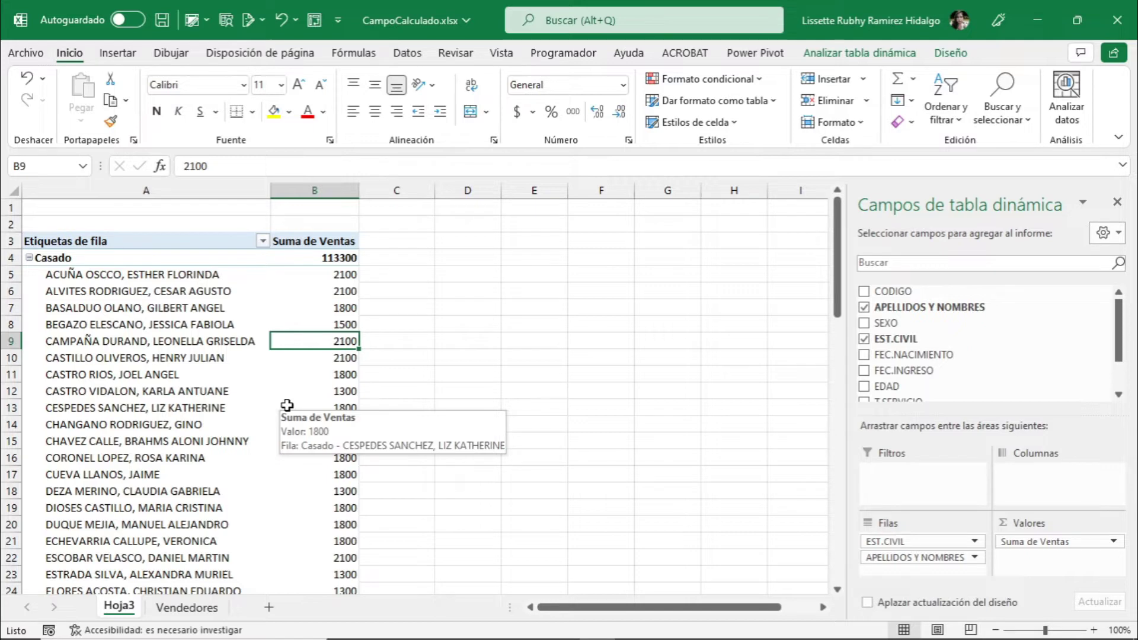
pyautogui.press('Down')
pyautogui.press('Down')
pyautogui.press('Down')
pyautogui.press('Down')
pyautogui.press('Down')
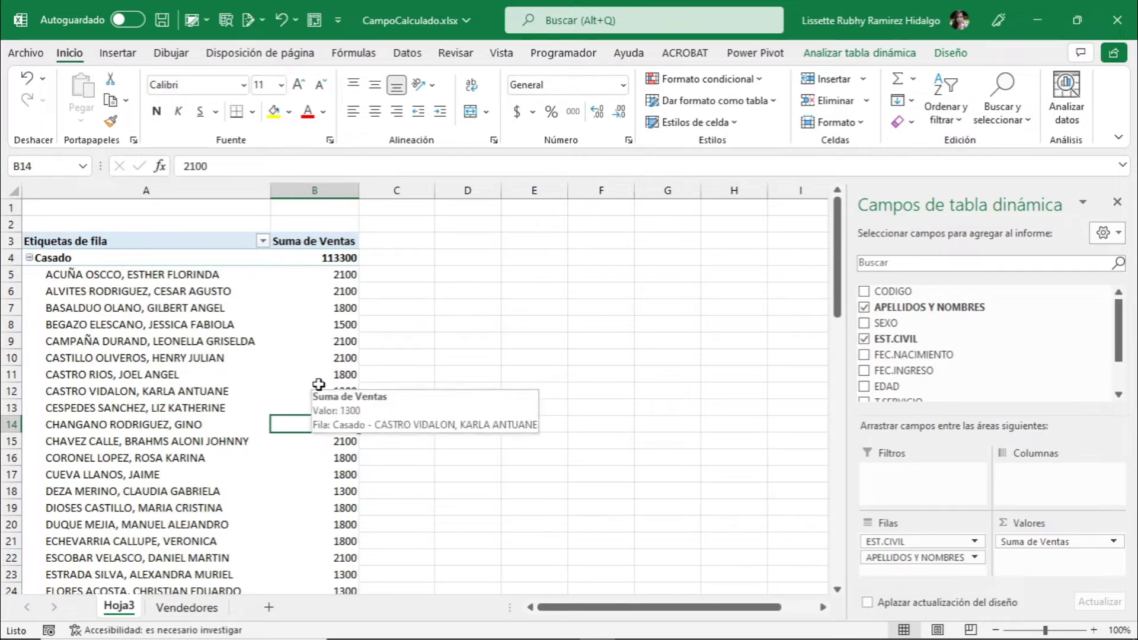
# Start a new calculated field in the Hoja3 pivot table and name it Comisión.
pyautogui.click(868, 54)
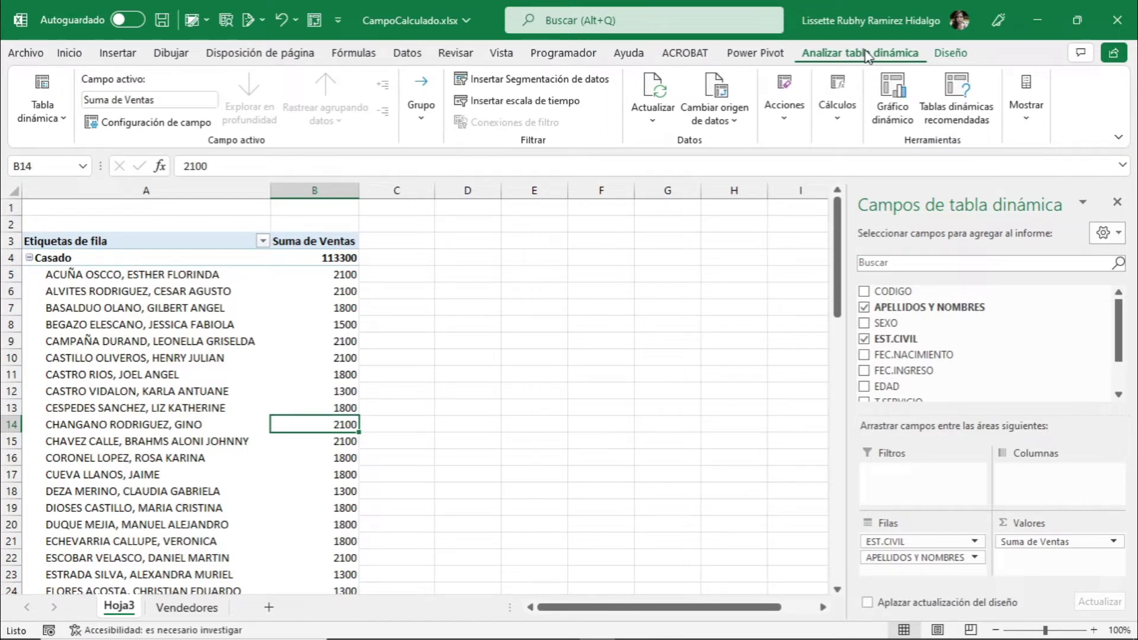
pyautogui.click(843, 126)
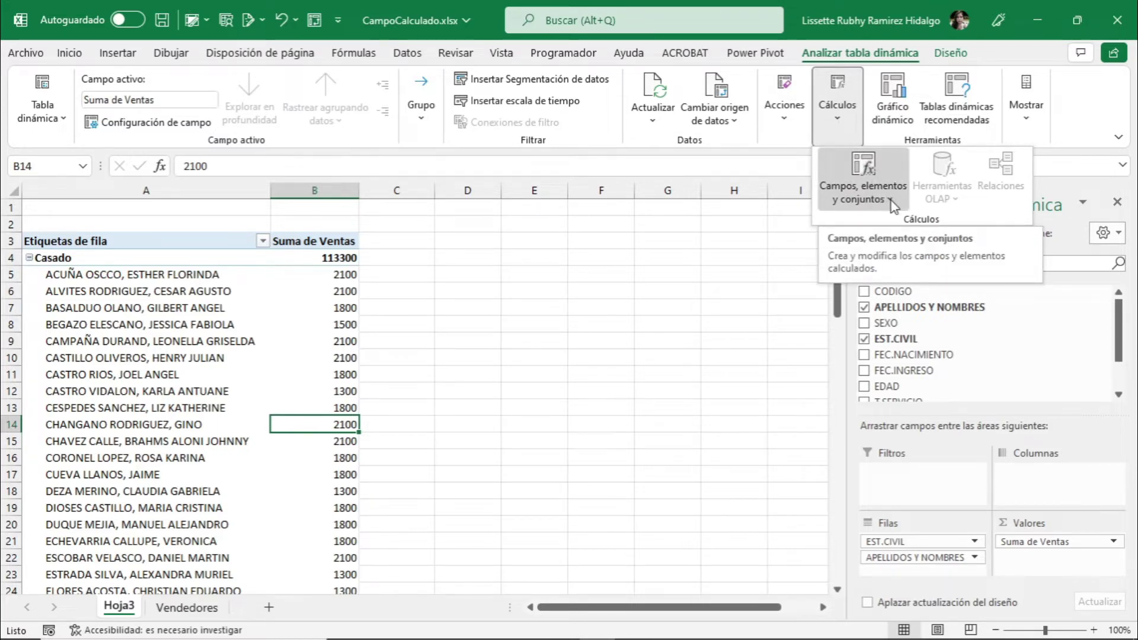
pyautogui.click(892, 202)
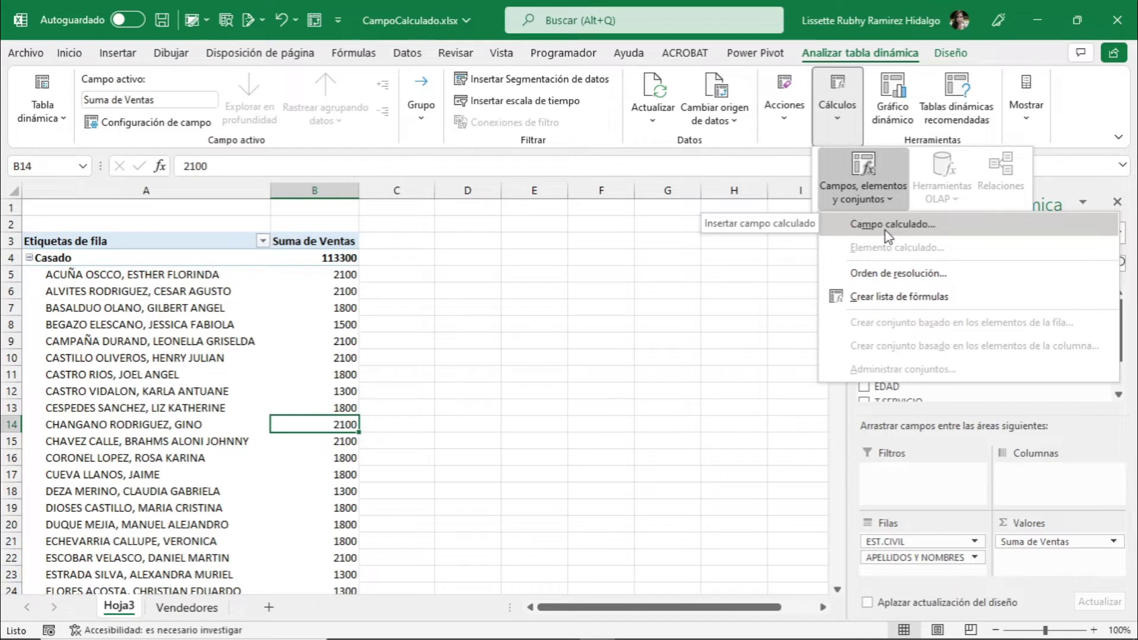
pyautogui.click(887, 225)
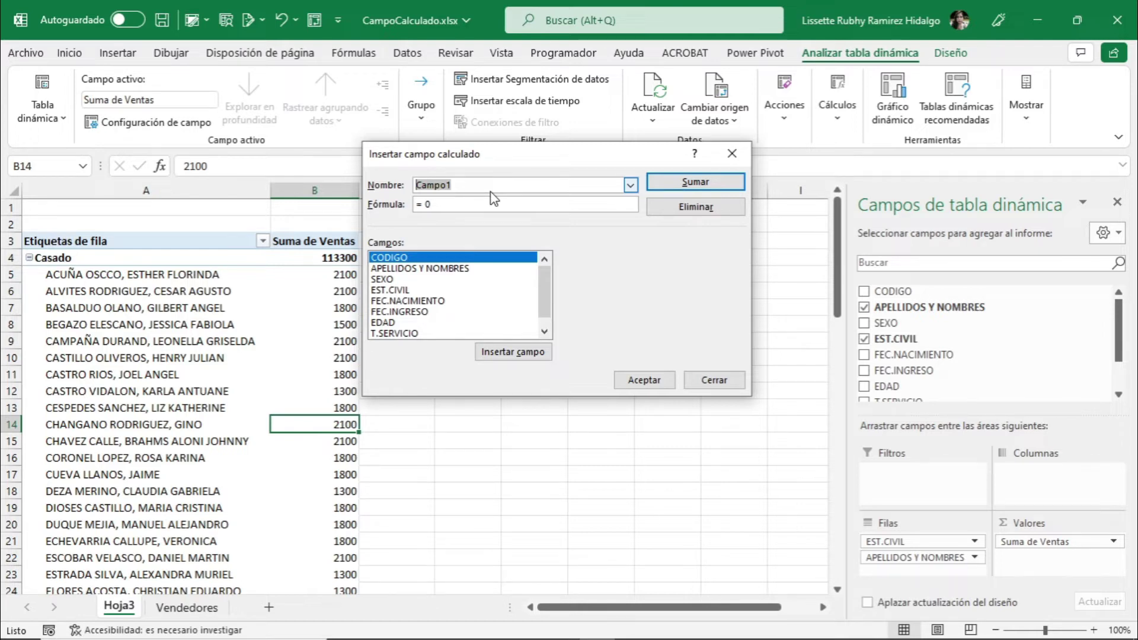
pyautogui.write('Comisi')
pyautogui.write('+on')
pyautogui.press('BackSpace')
pyautogui.press('BackSpace')
pyautogui.press('BackSpace')
pyautogui.write('ón')
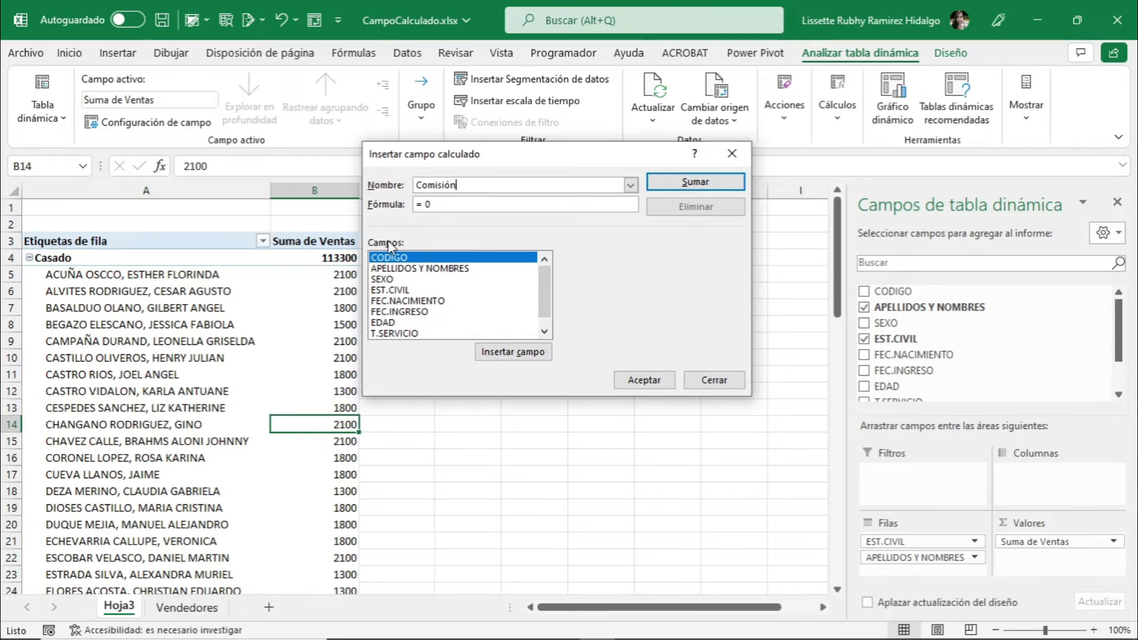
# Define the Comisión field's formula as = Ventas*10%, inserting Ventas from the available fields, and accept the calculated field.
pyautogui.moveTo(548, 294)
pyautogui.mouseDown()
pyautogui.moveTo(551, 307)
pyautogui.moveTo(551, 272)
pyautogui.moveTo(545, 318)
pyautogui.moveTo(551, 278)
pyautogui.mouseUp()
pyautogui.click(447, 202)
pyautogui.press('BackSpace')
pyautogui.scroll(-1, 539, 295)
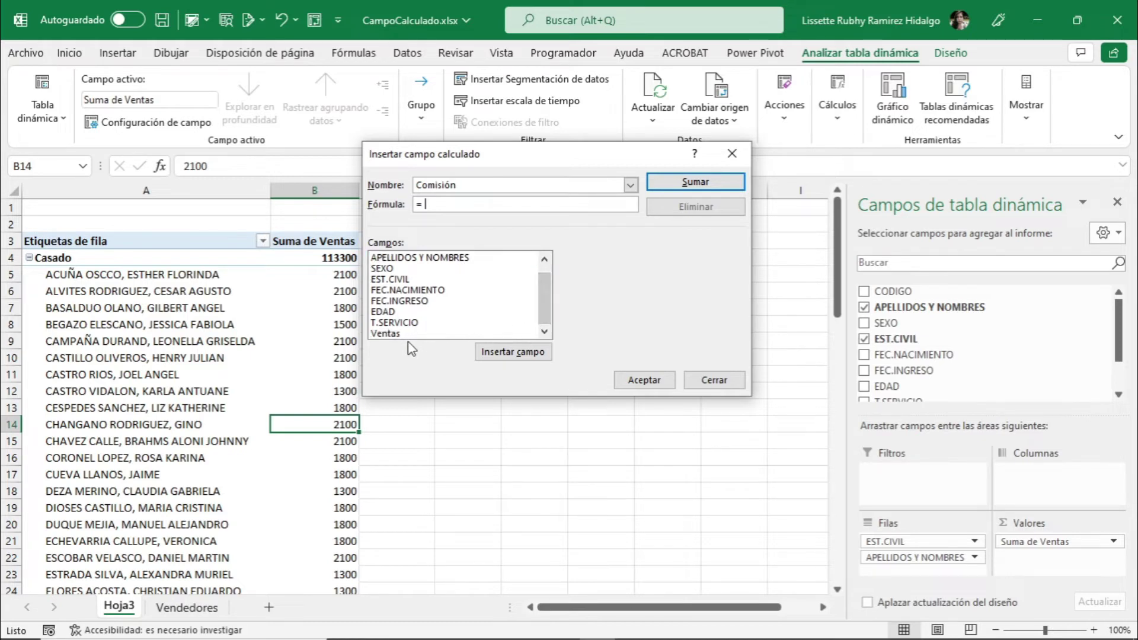
pyautogui.click(388, 335)
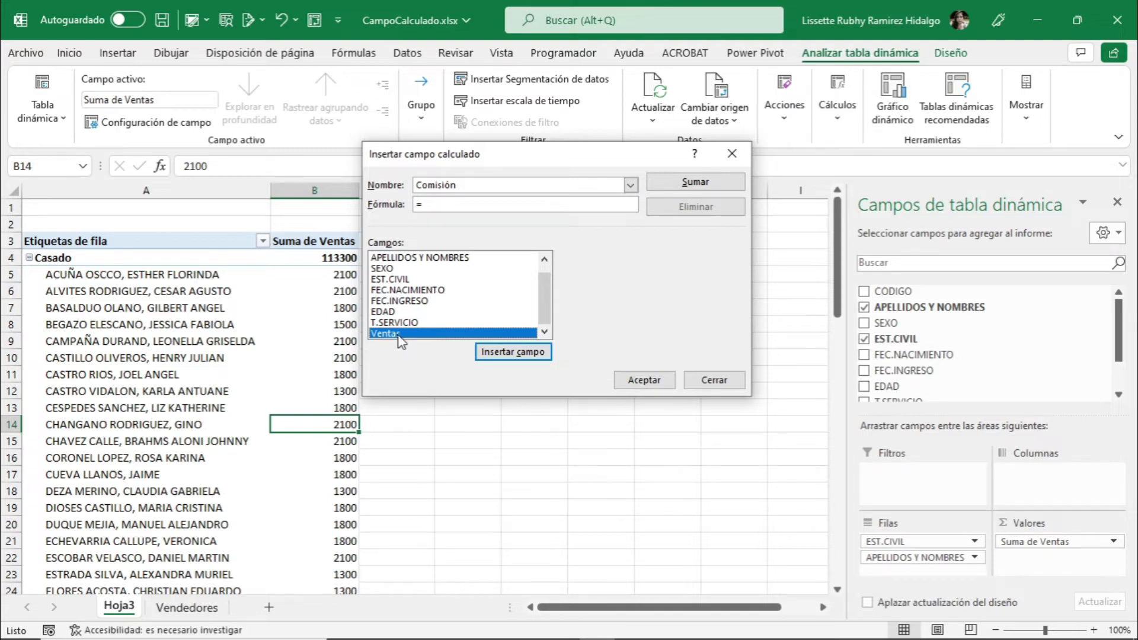
pyautogui.click(512, 353)
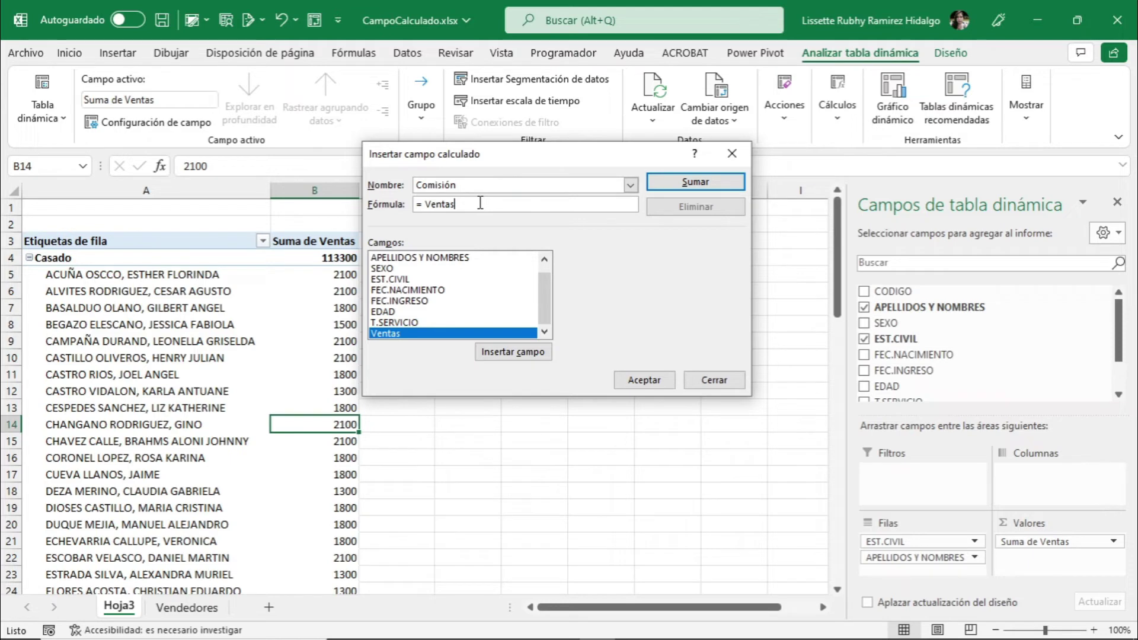
pyautogui.write('*')
pyautogui.write('10%')
pyautogui.click(650, 383)
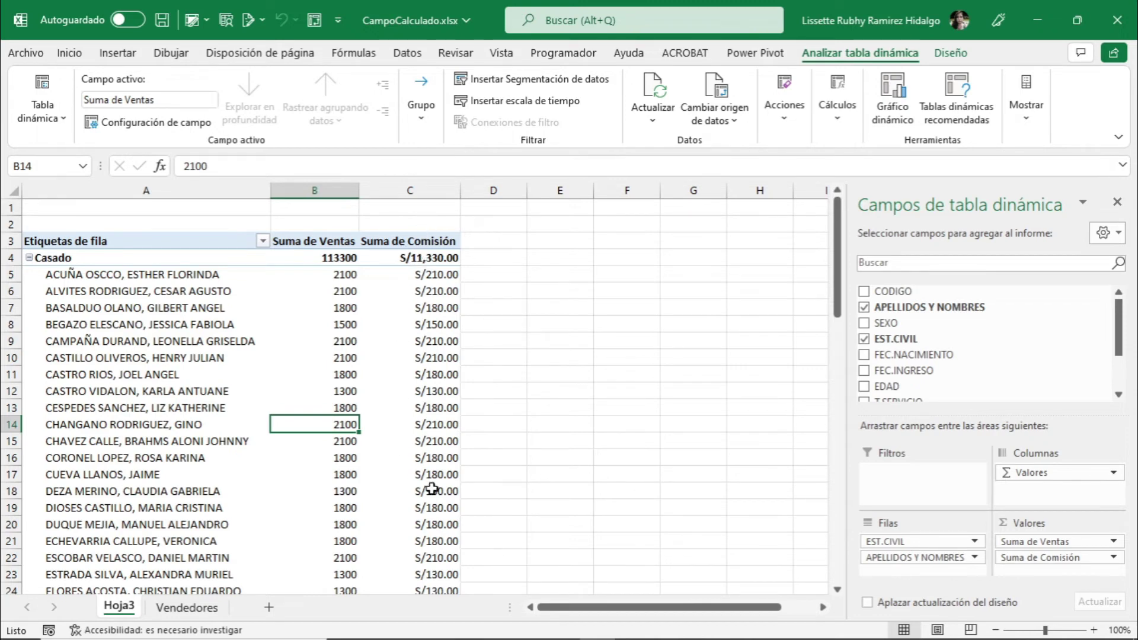
# Check for Comisión in the pivot table's field list and among the source columns on the Vendedores sheet.
pyautogui.moveTo(431, 515)
pyautogui.moveTo(1124, 325); pyautogui.dragTo(1124, 364)
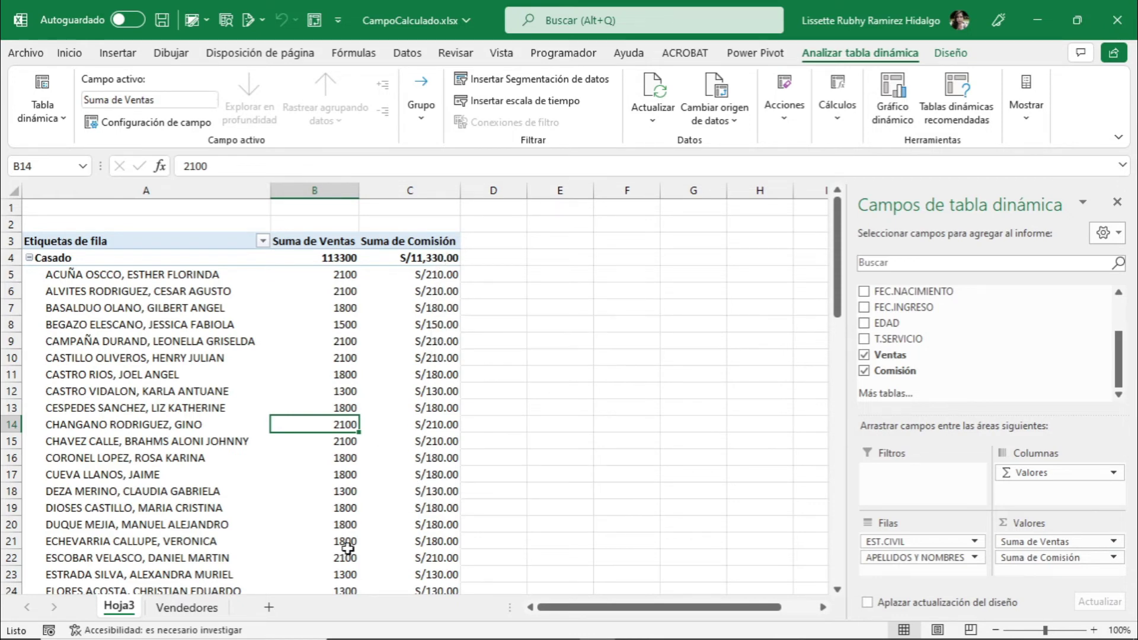
pyautogui.click(208, 612)
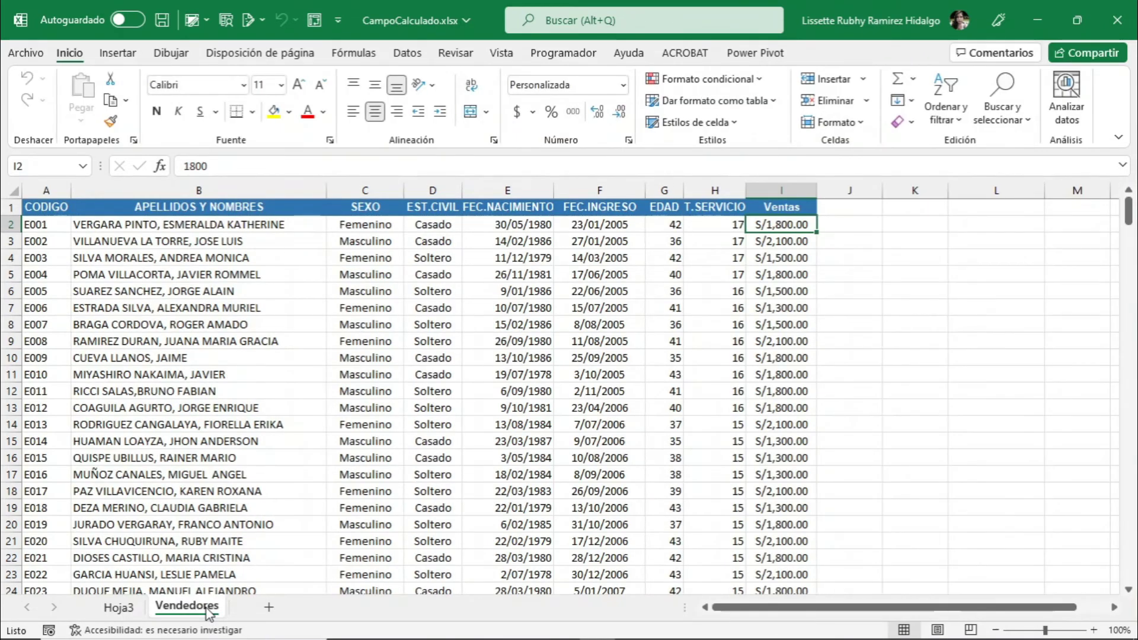
pyautogui.click(119, 607)
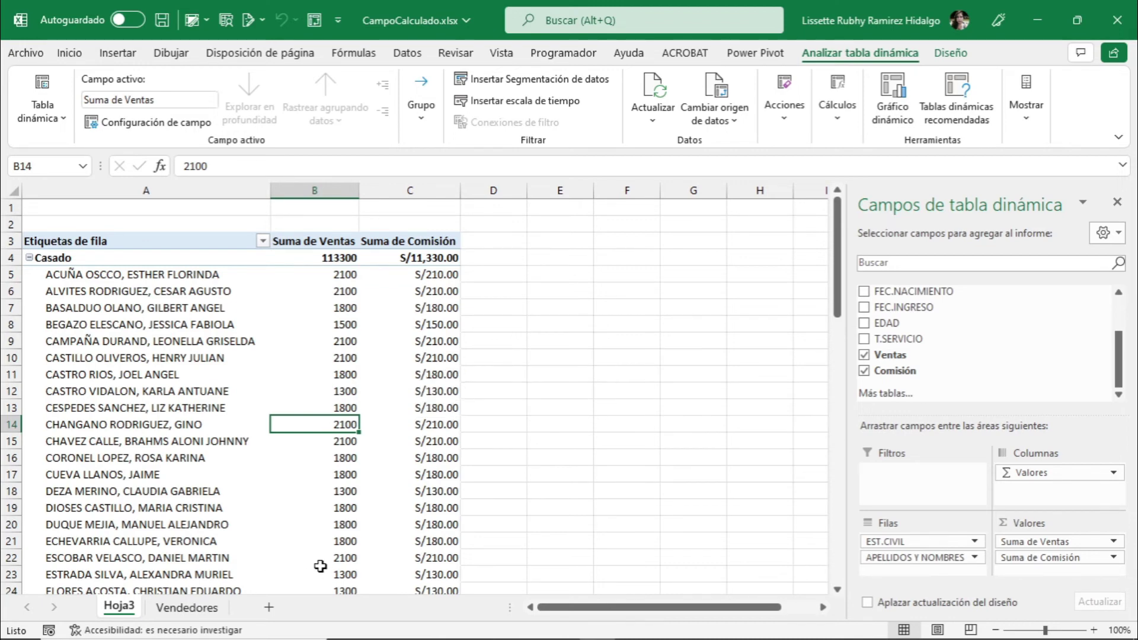
# Create a second pivot table from Vendedores!$A$1:$I$126 on a new worksheet and check its field list for Comisión.
pyautogui.click(187, 607)
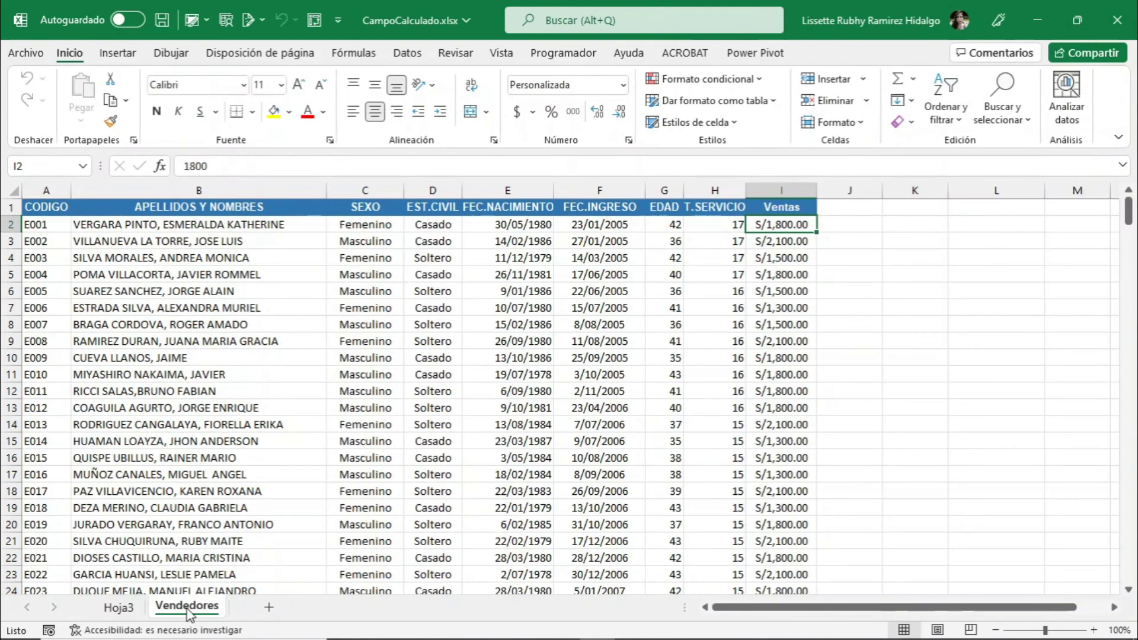
pyautogui.click(240, 359)
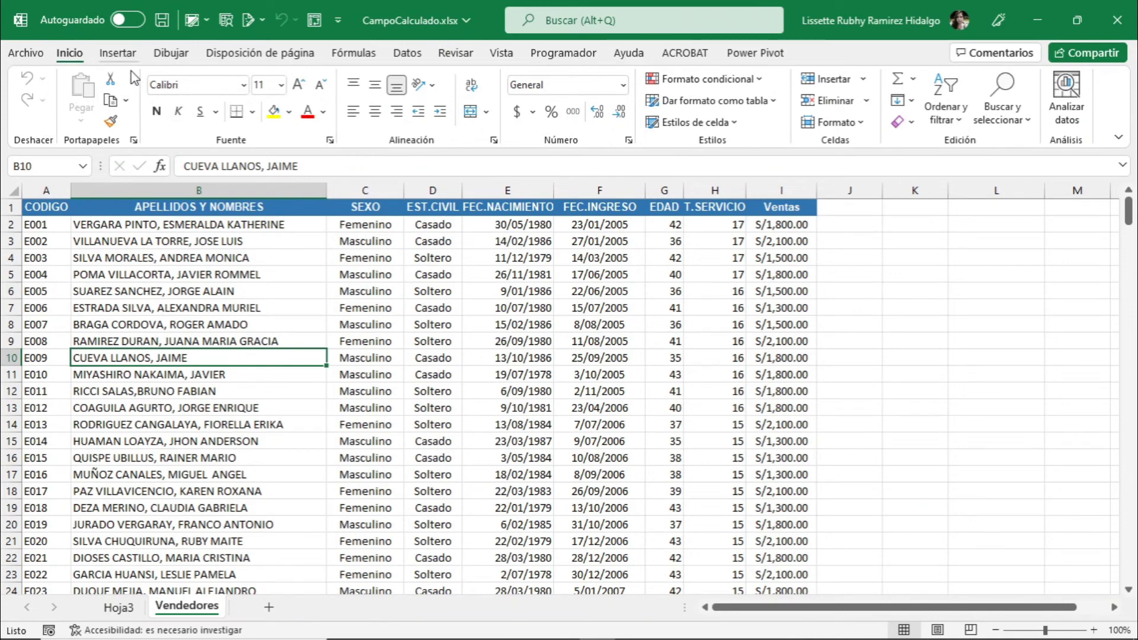
pyautogui.click(122, 55)
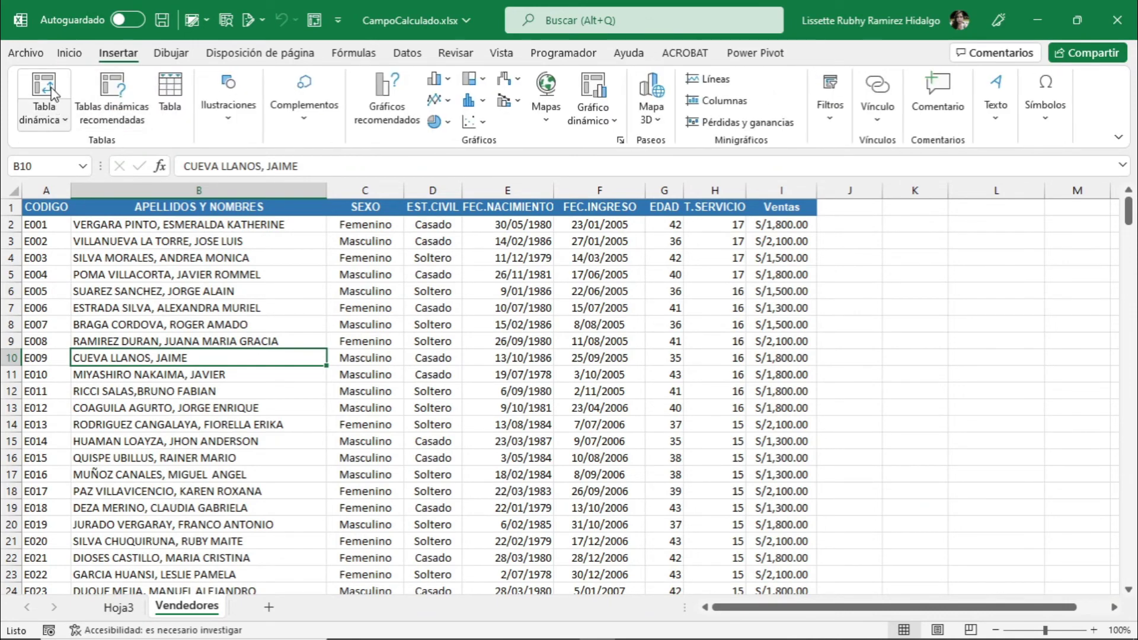
pyautogui.click(52, 93)
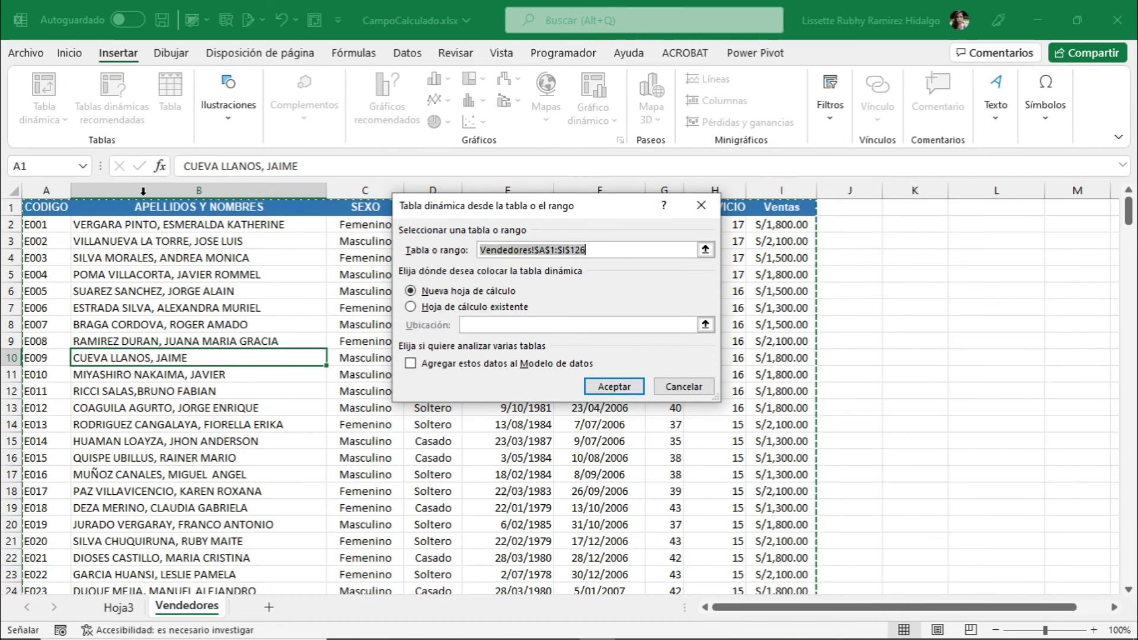
pyautogui.click(611, 386)
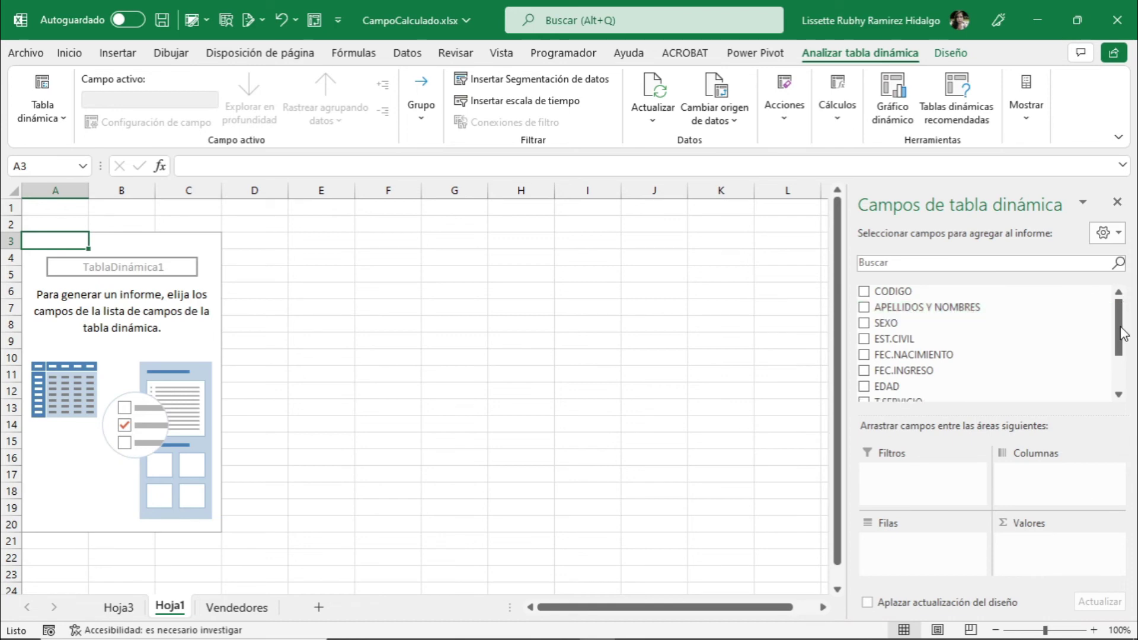
pyautogui.moveTo(1120, 332); pyautogui.dragTo(1121, 368)
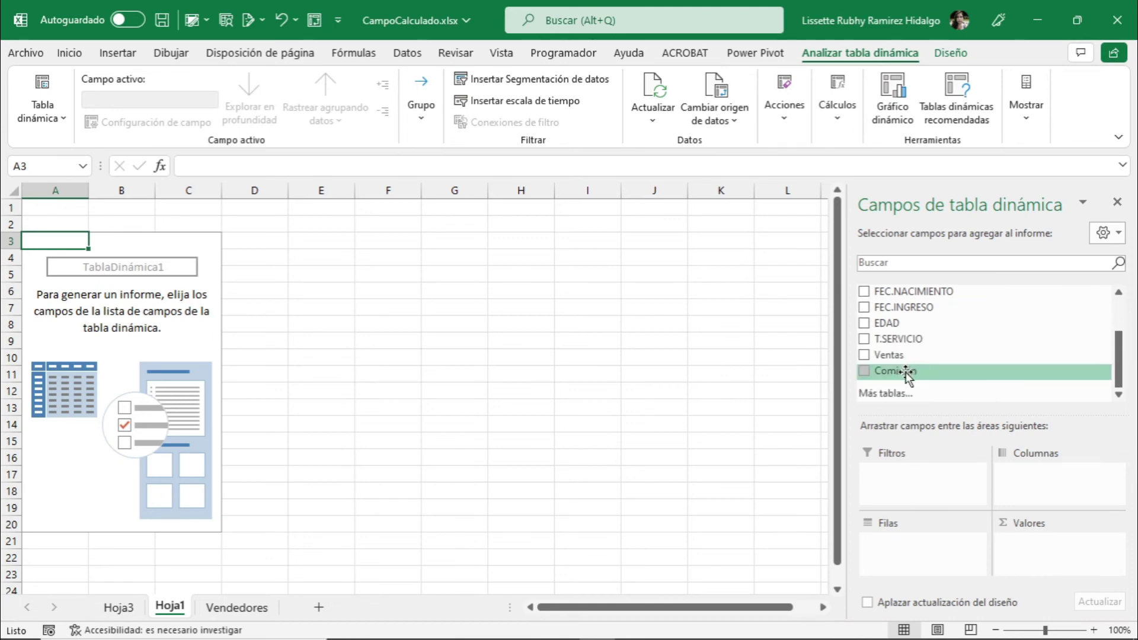